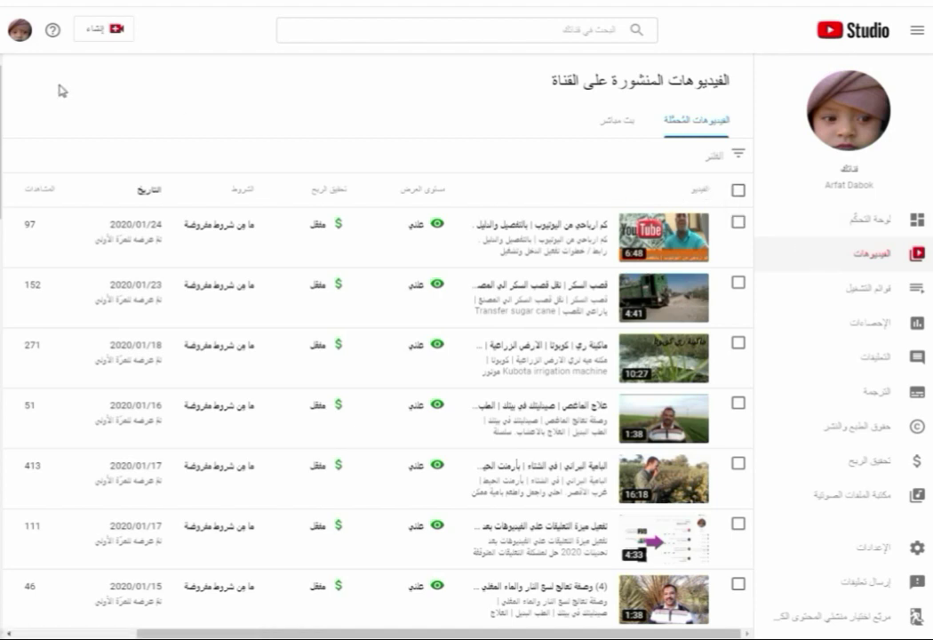
# Step: Go back to the YouTube home page and open YouTube Studio from the account options
pyautogui.hotkey('alt', 'Left')
pyautogui.click(13, 27)
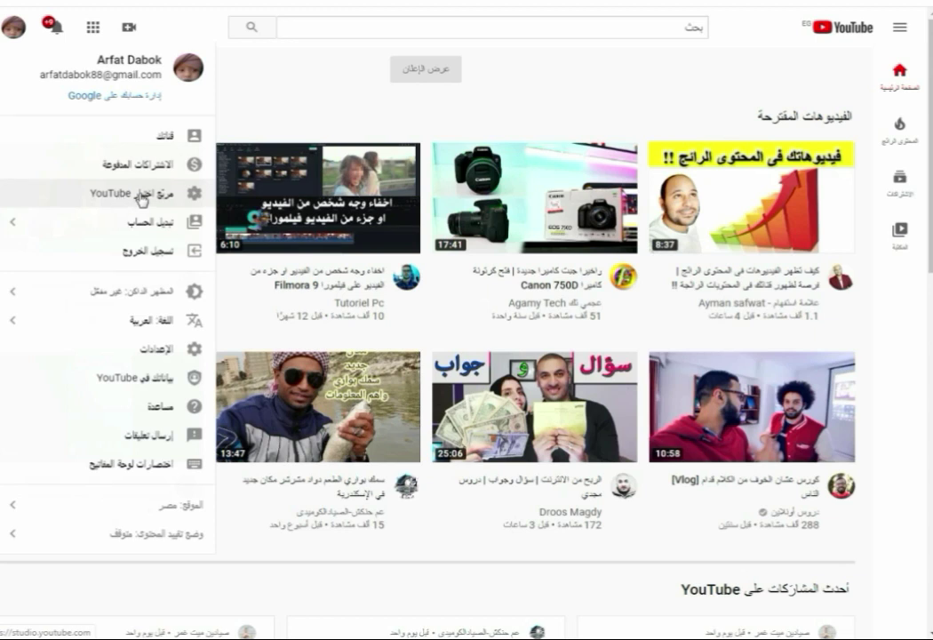
pyautogui.click(139, 198)
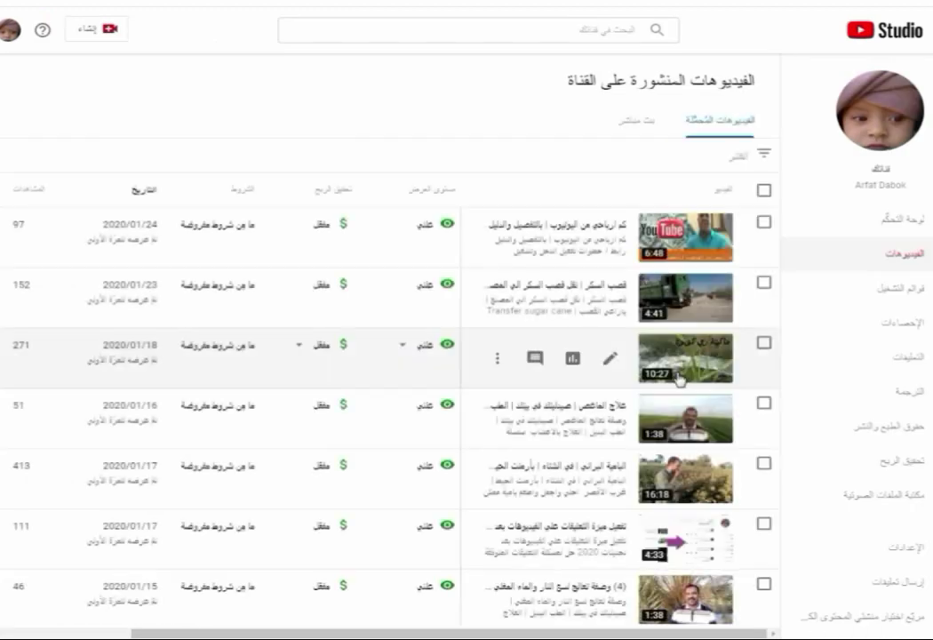
# Step: Find the 5:55 video "موسم قصب السكر 2020." among the channel's videos and open it in the video editor
pyautogui.scroll(-3, 662, 409)
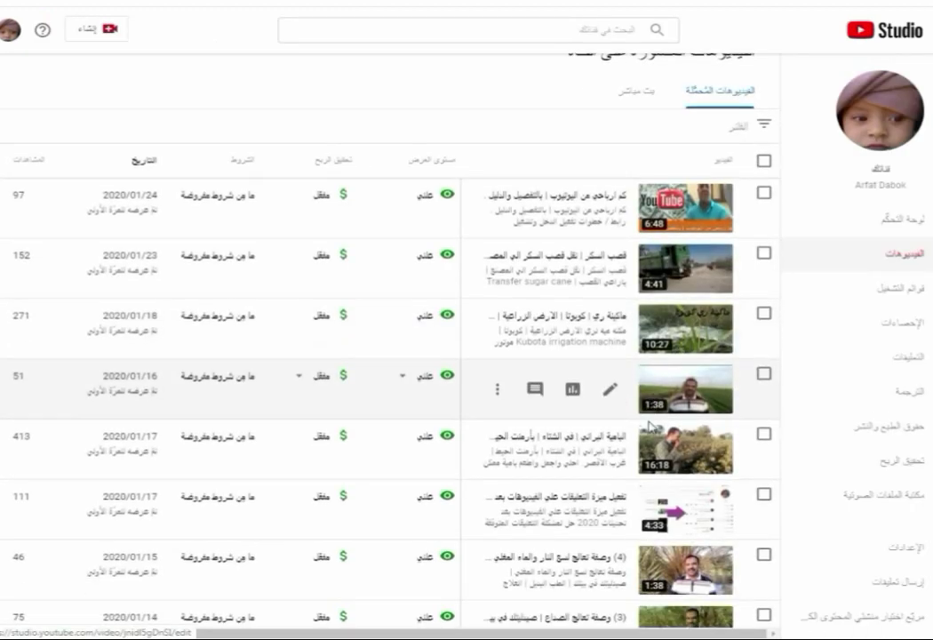
pyautogui.scroll(-2, 646, 427)
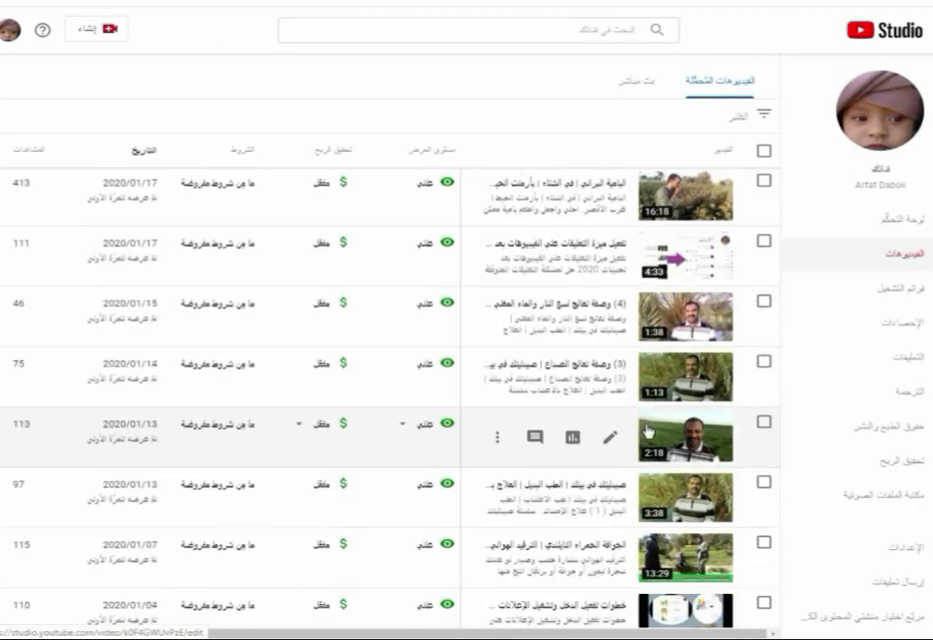
pyautogui.scroll(-1, 646, 427)
pyautogui.scroll(-1, 646, 428)
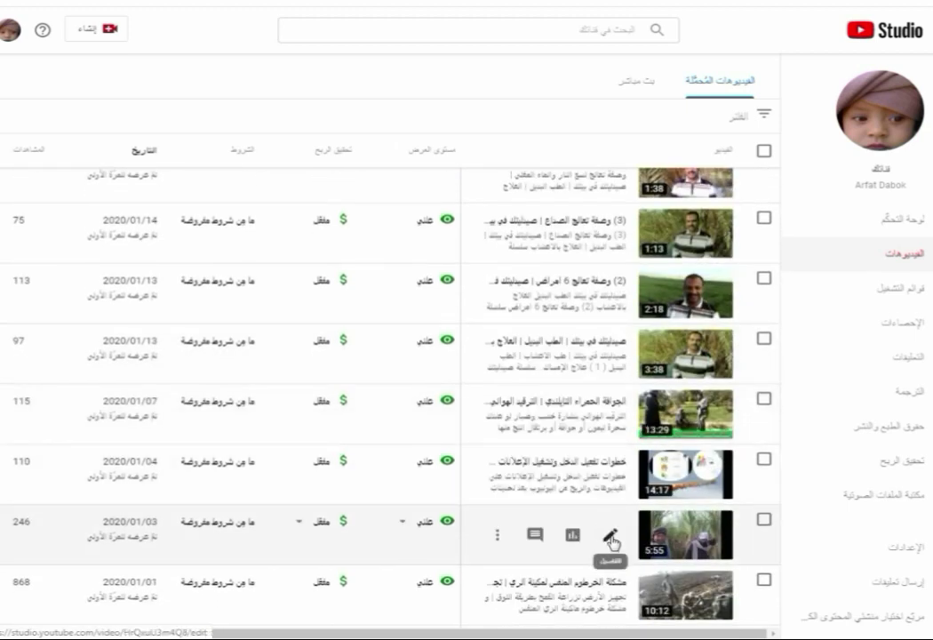
pyautogui.click(611, 536)
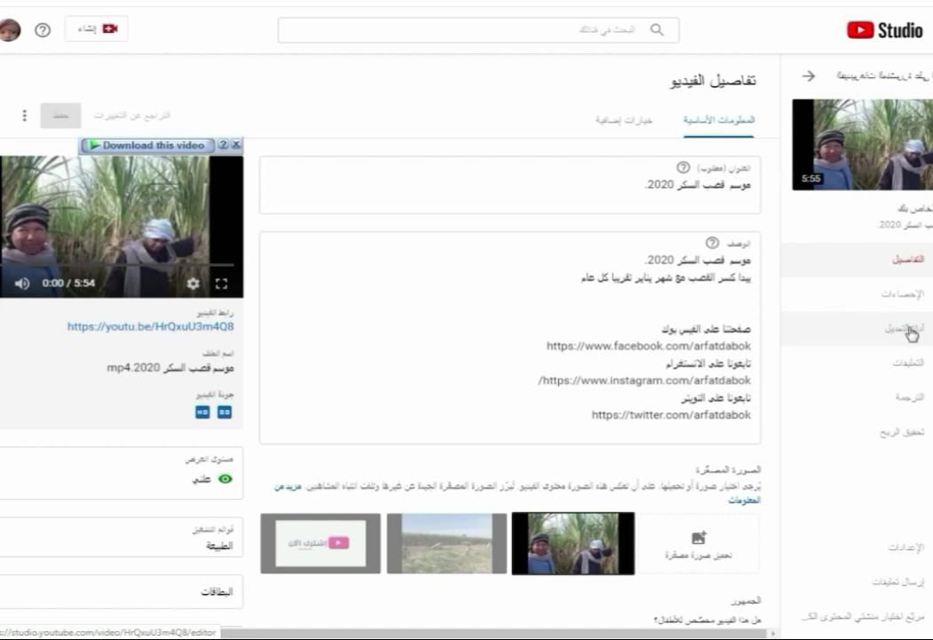
pyautogui.click(911, 333)
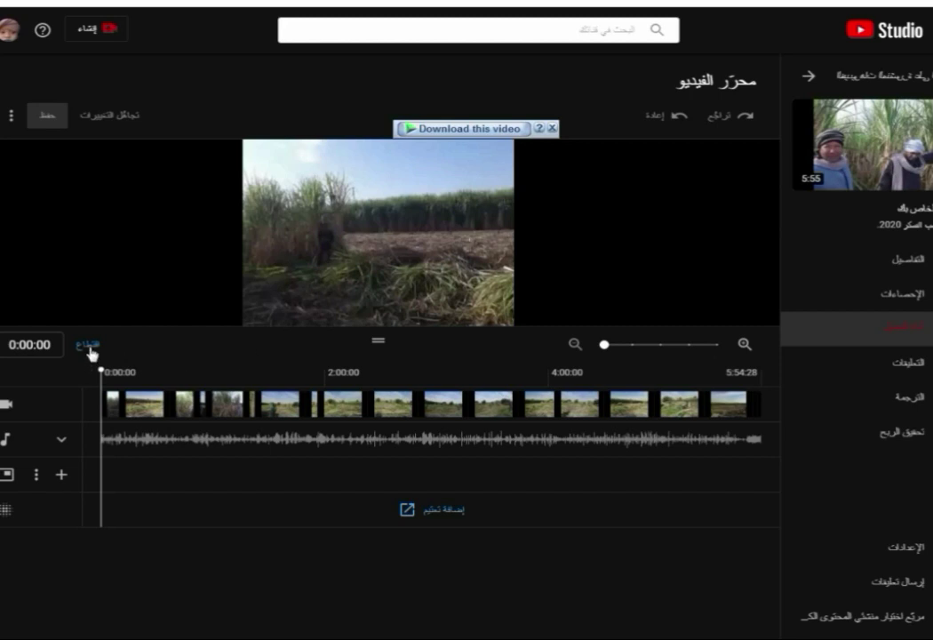
# Step: Try trimming a short section off the start of the video, preview the cut, and discard the changes
pyautogui.click(80, 350)
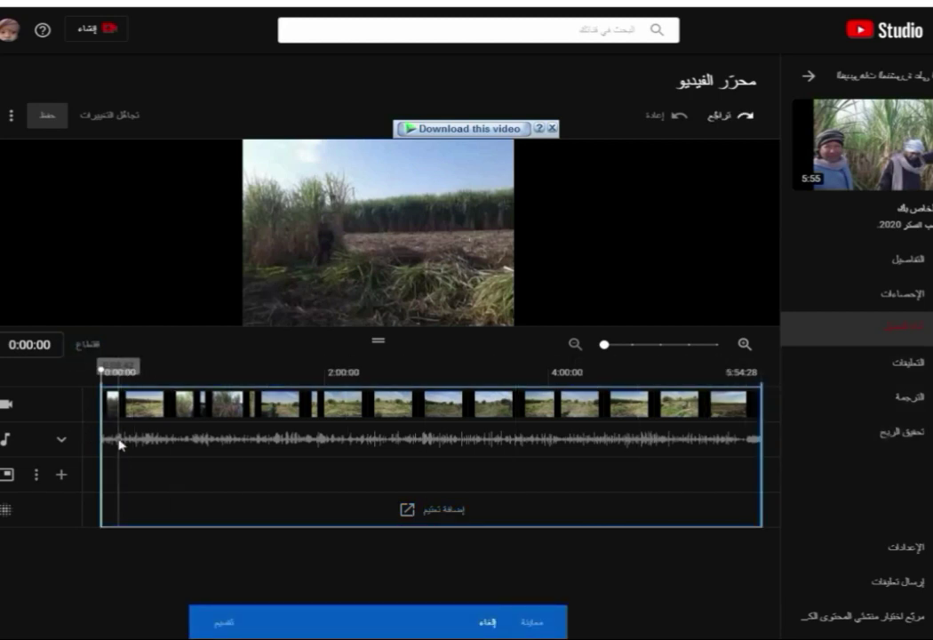
pyautogui.moveTo(760, 423); pyautogui.dragTo(420, 426)
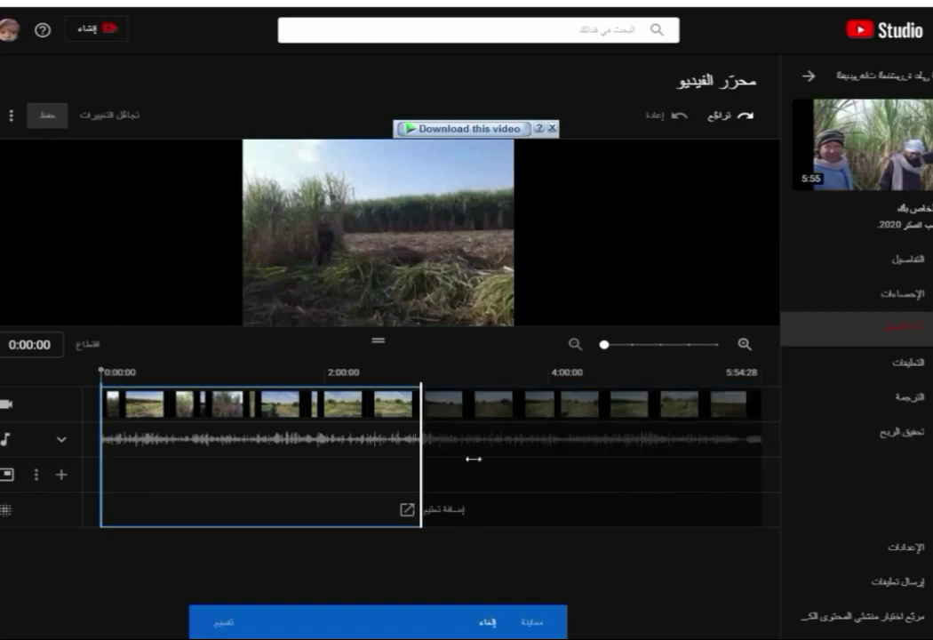
pyautogui.moveTo(474, 458); pyautogui.dragTo(791, 454)
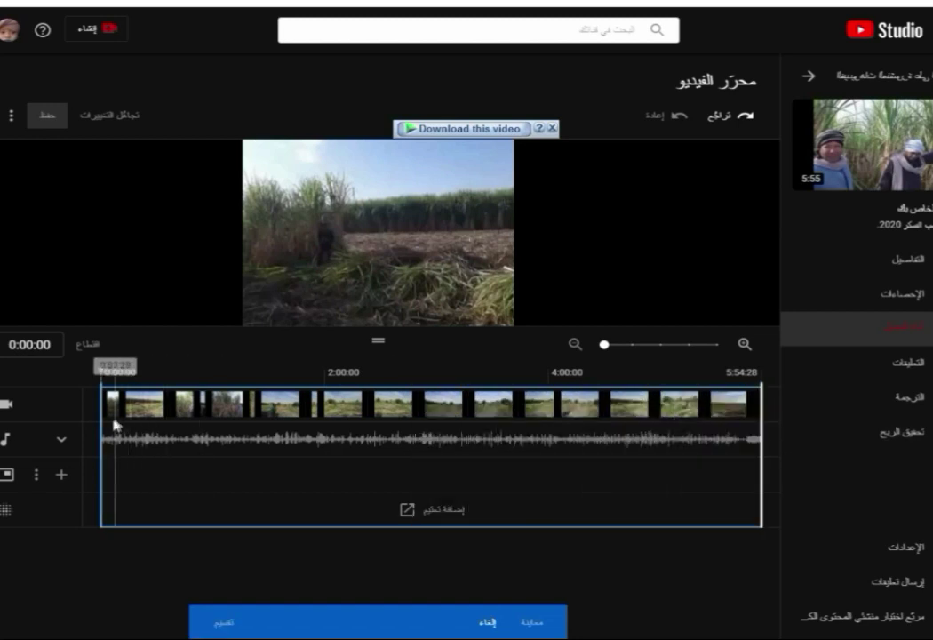
pyautogui.moveTo(101, 418); pyautogui.dragTo(170, 422)
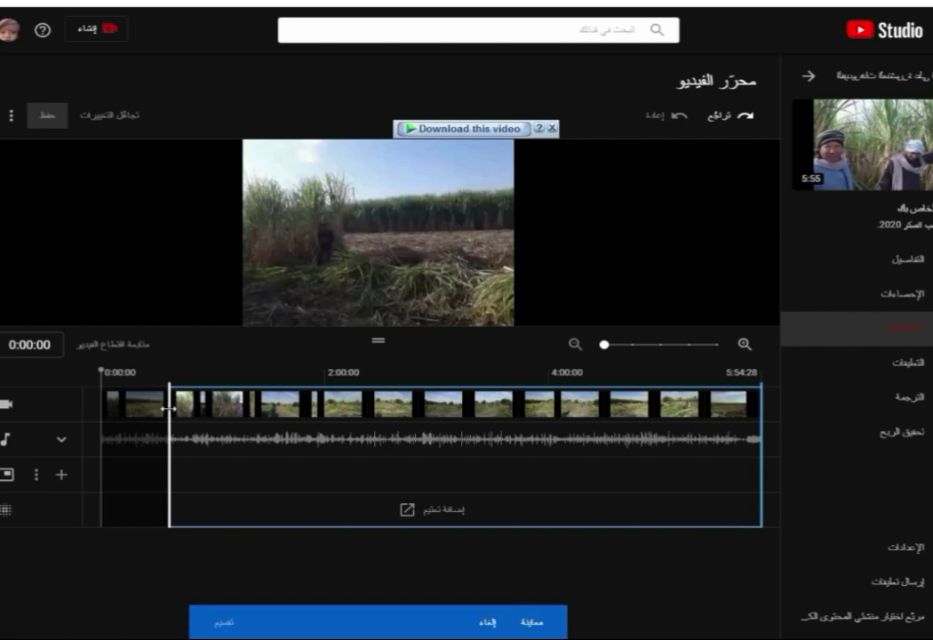
pyautogui.click(530, 624)
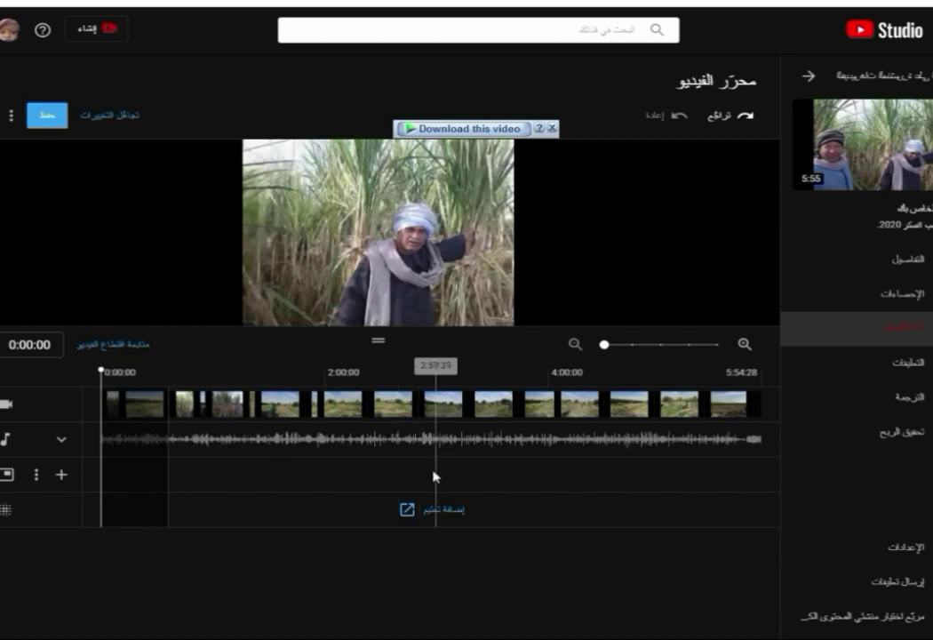
pyautogui.click(130, 121)
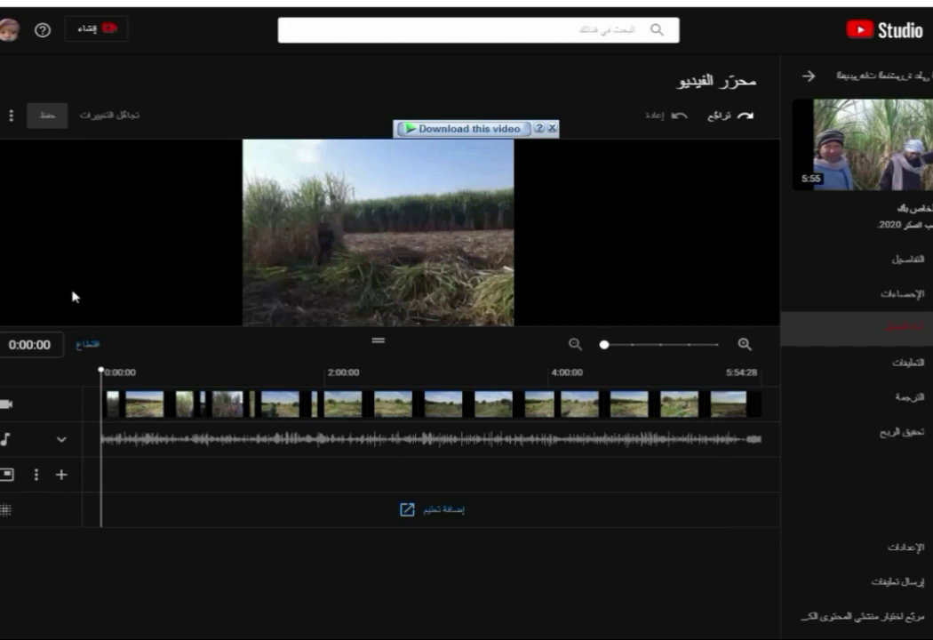
# Step: Trim the end of the video so that it finishes at about 4:57, and save the changes
pyautogui.click(92, 345)
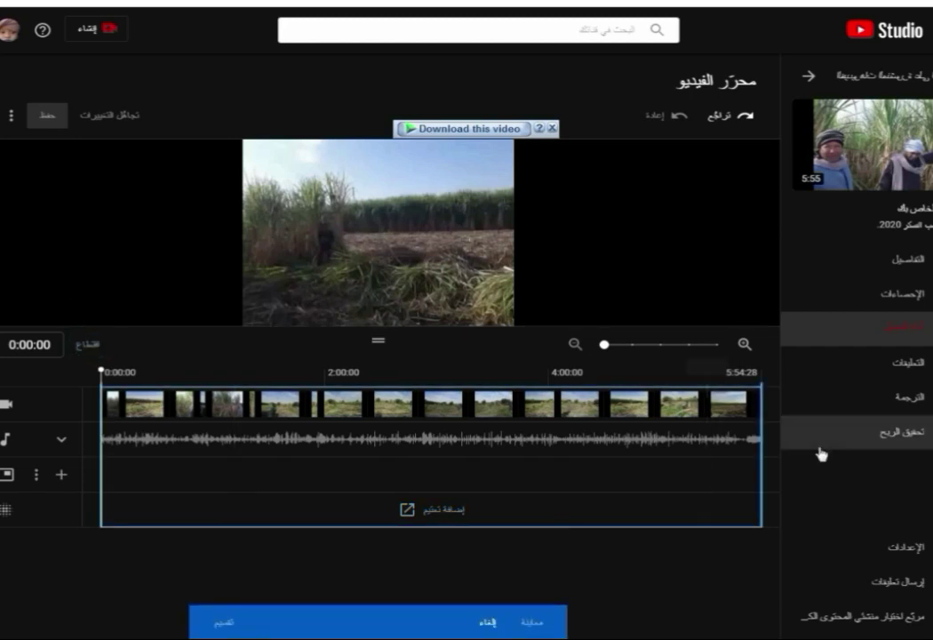
pyautogui.click(761, 441)
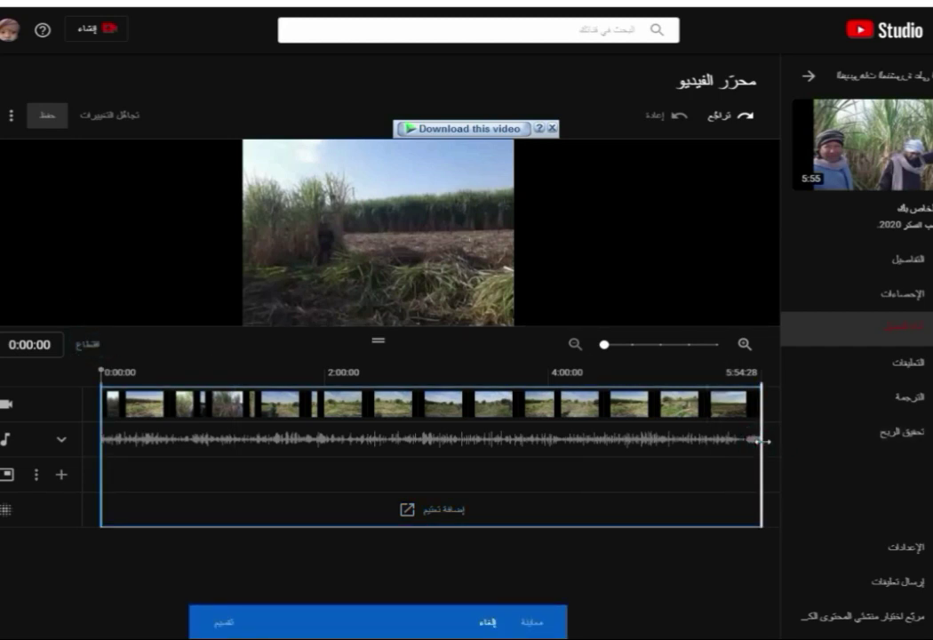
pyautogui.moveTo(762, 441); pyautogui.dragTo(655, 451)
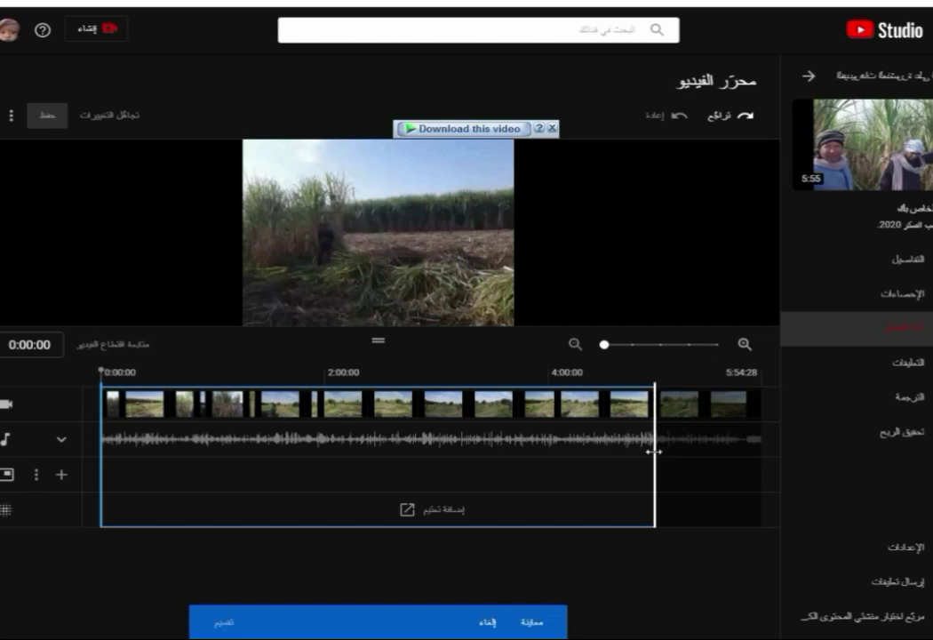
pyautogui.click(529, 628)
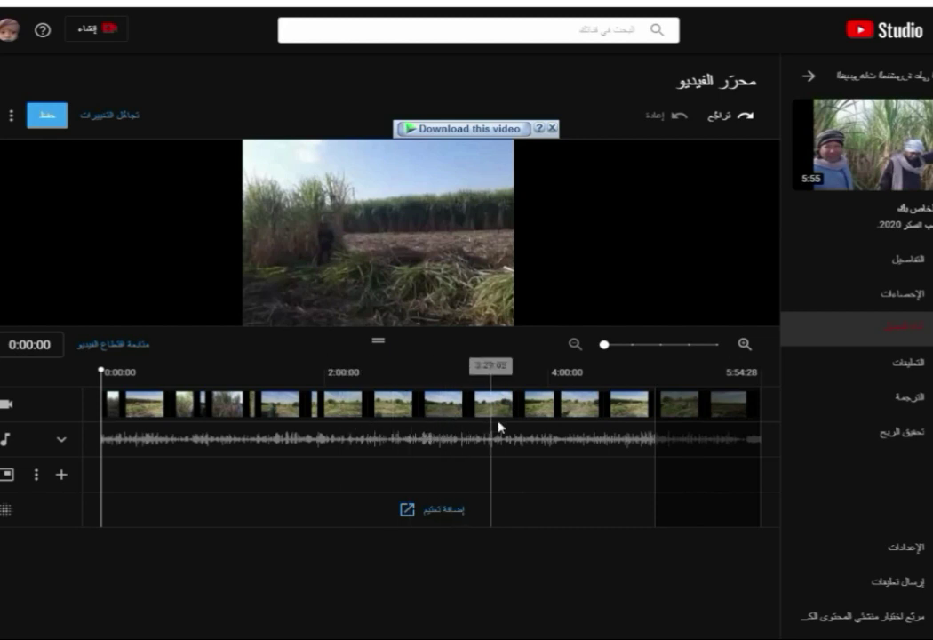
pyautogui.click(48, 115)
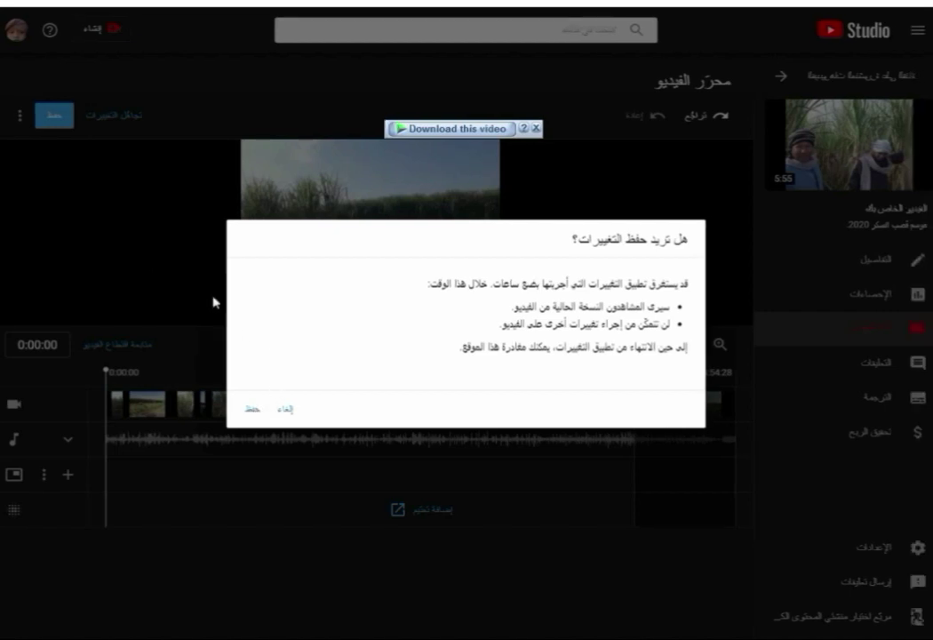
pyautogui.click(251, 411)
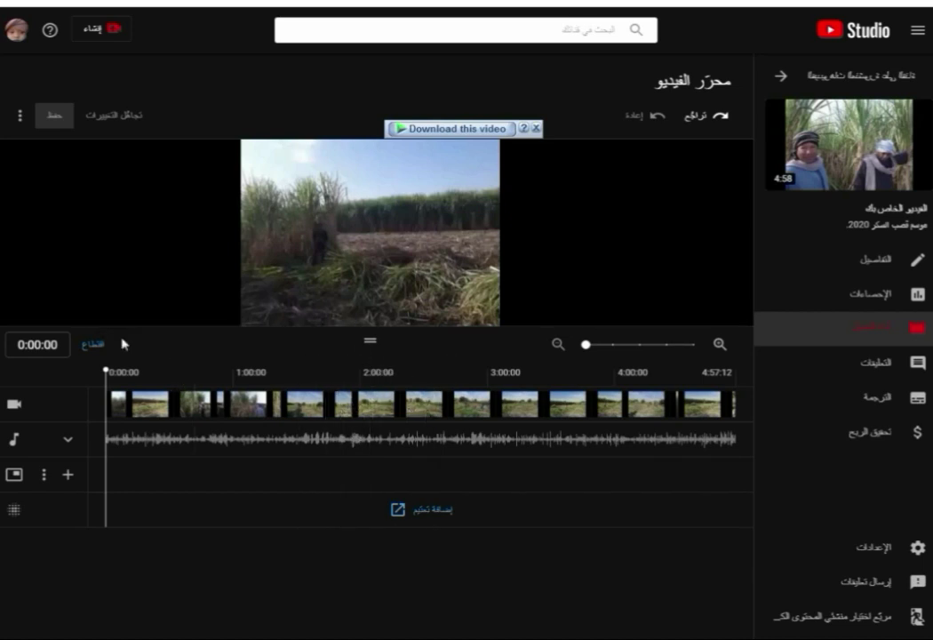
# Step: Split the video at 2:04:20, cut out a section around the split, and preview the cut without saving it
pyautogui.click(95, 347)
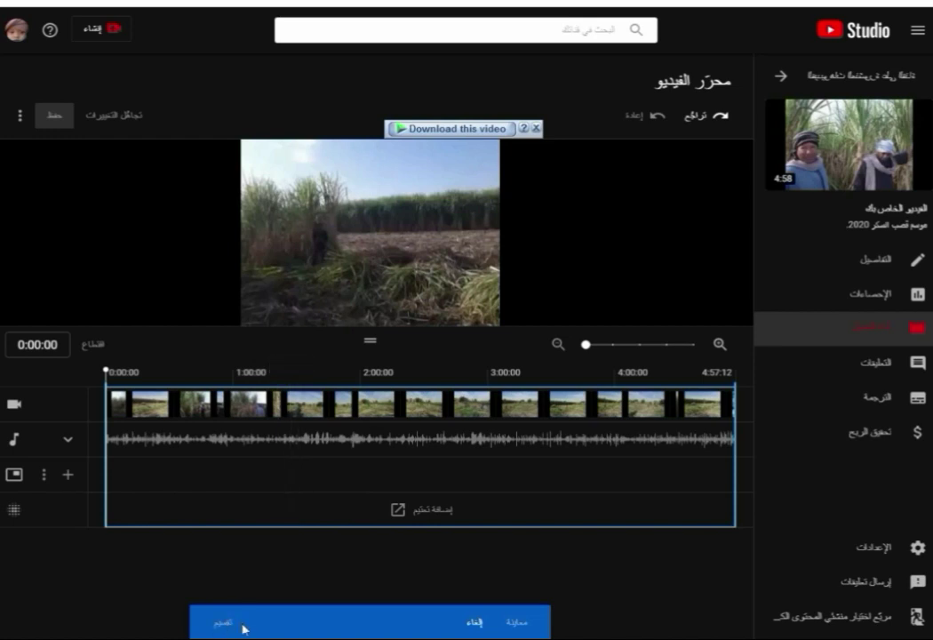
pyautogui.click(372, 415)
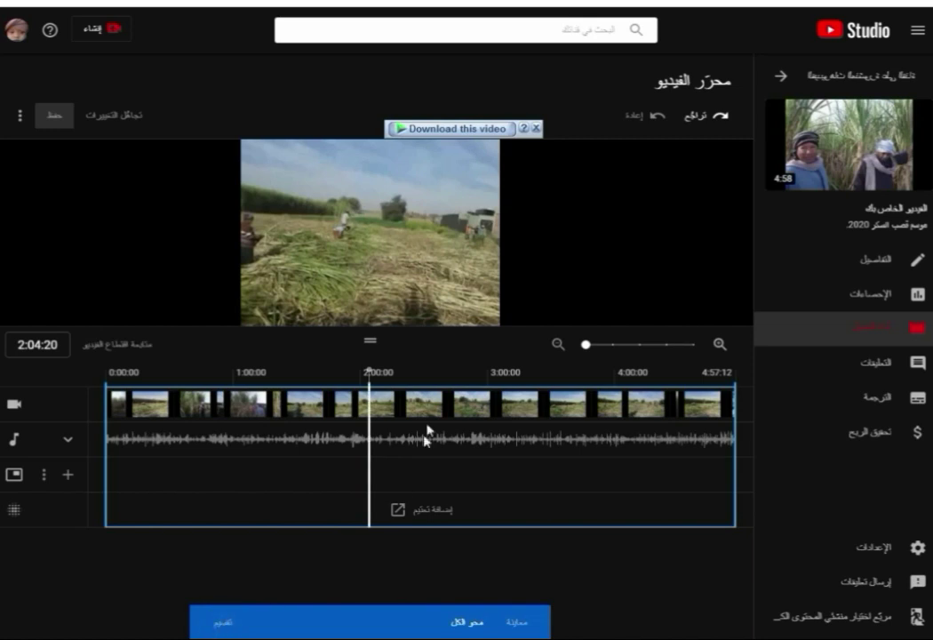
pyautogui.click(366, 393)
pyautogui.moveTo(365, 394); pyautogui.dragTo(405, 405)
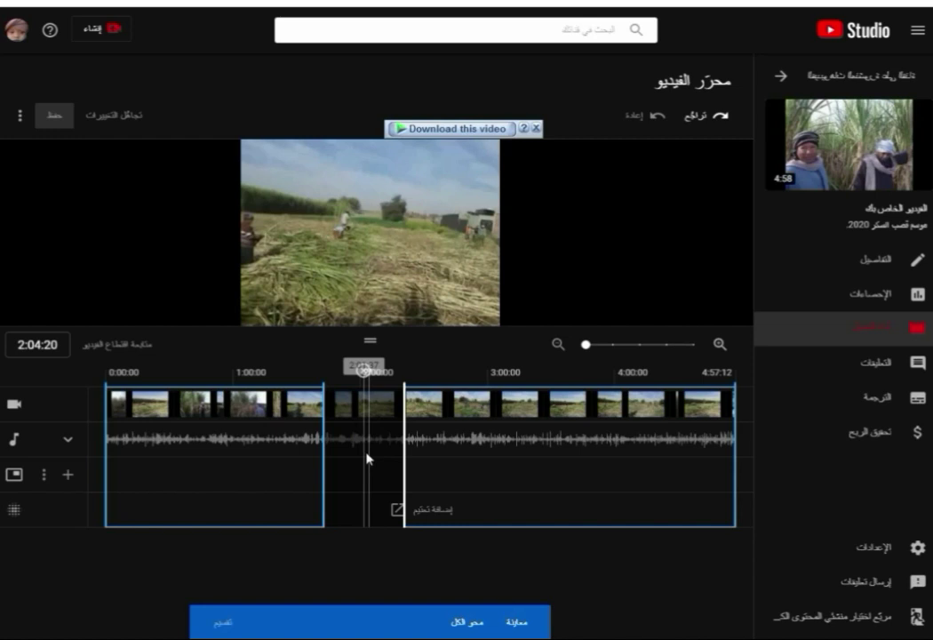
pyautogui.click(521, 626)
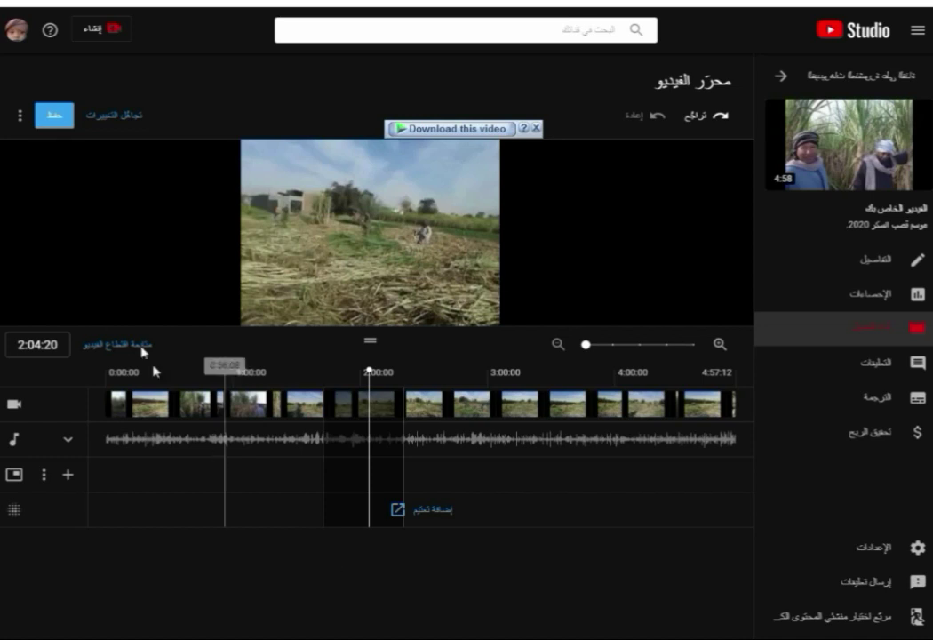
pyautogui.click(54, 115)
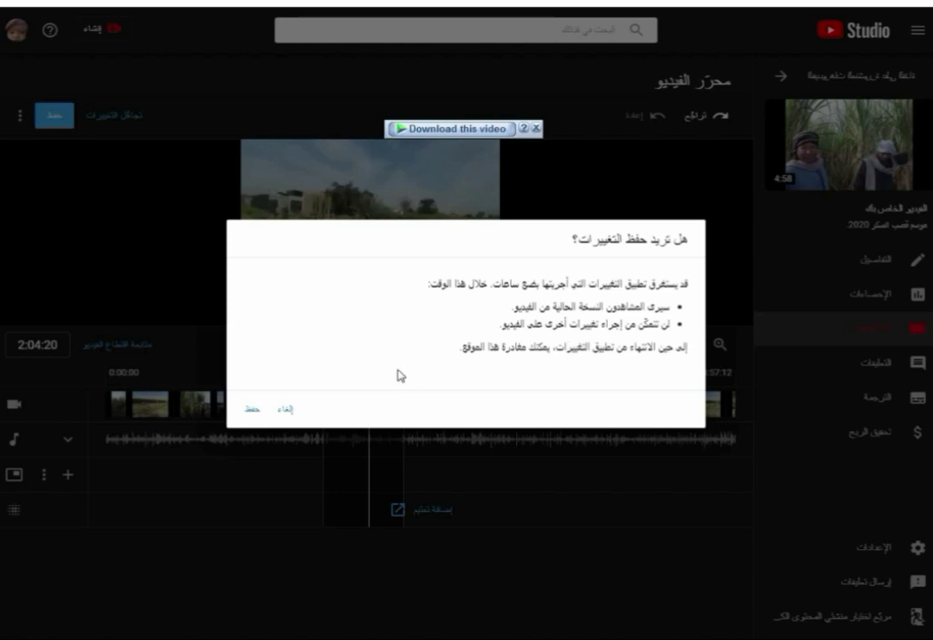
pyautogui.click(292, 412)
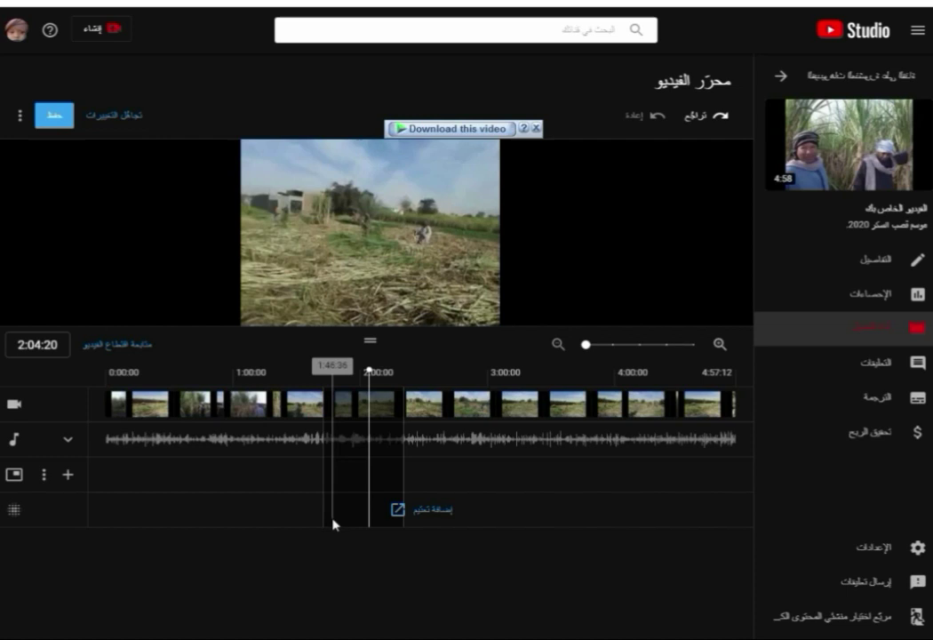
# Step: Revert the video to its original version, removing all edits
pyautogui.click(21, 116)
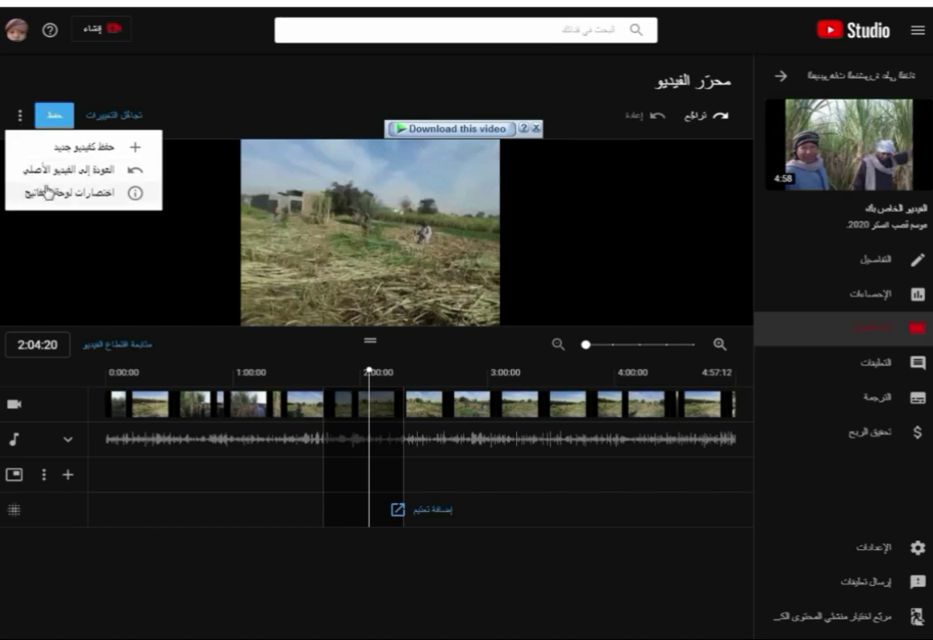
pyautogui.click(99, 174)
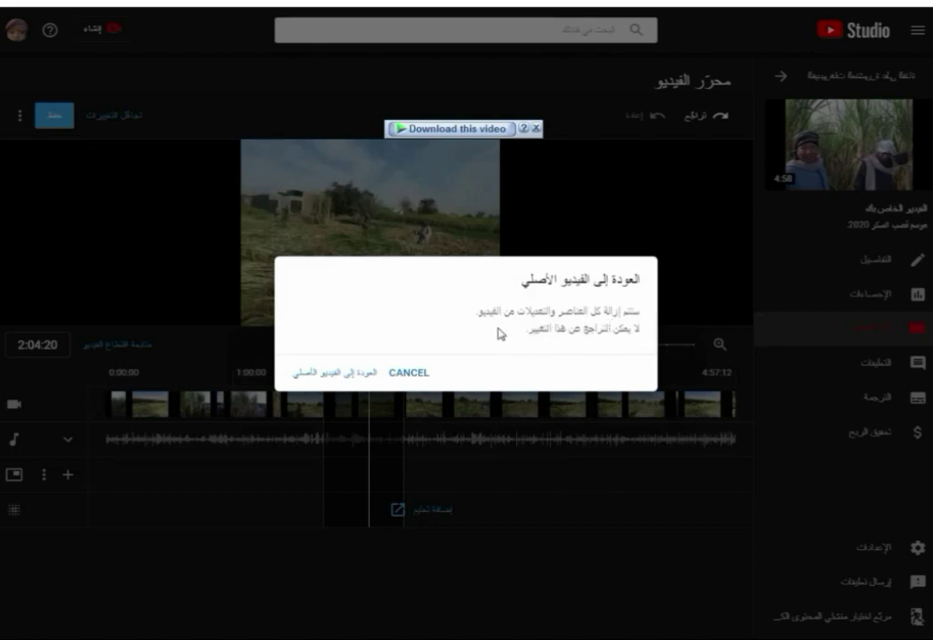
pyautogui.click(329, 378)
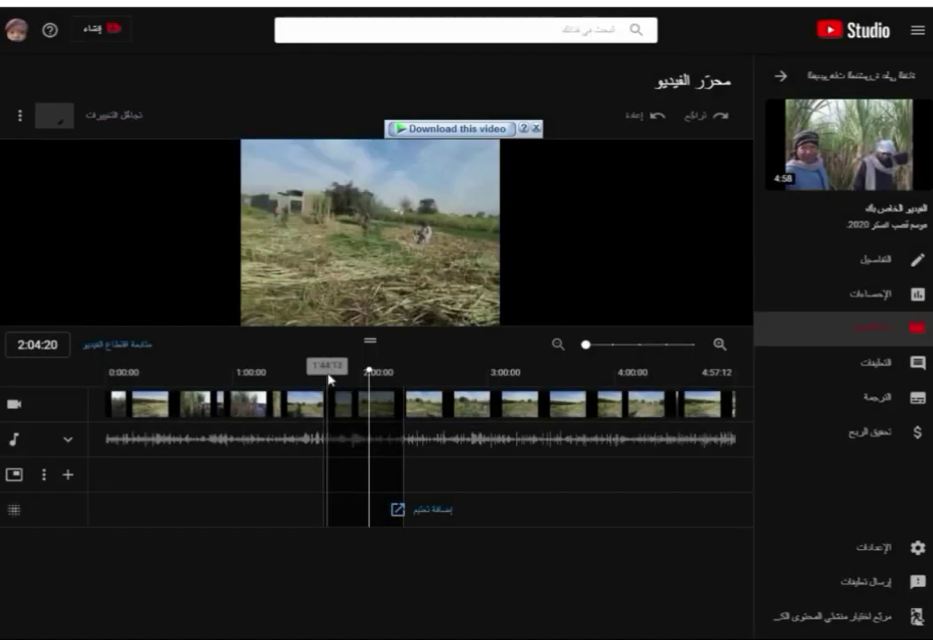